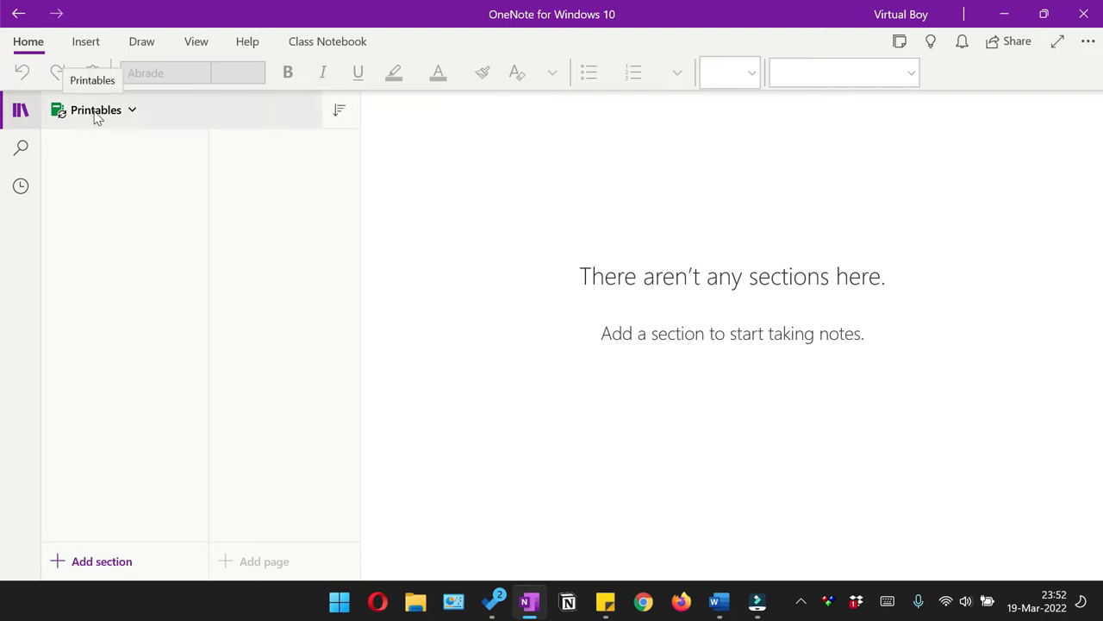
Step: Add a section to the Printables notebook and name it College Ruled Paper Notebooks
left_click(95, 112)
left_click(94, 113)
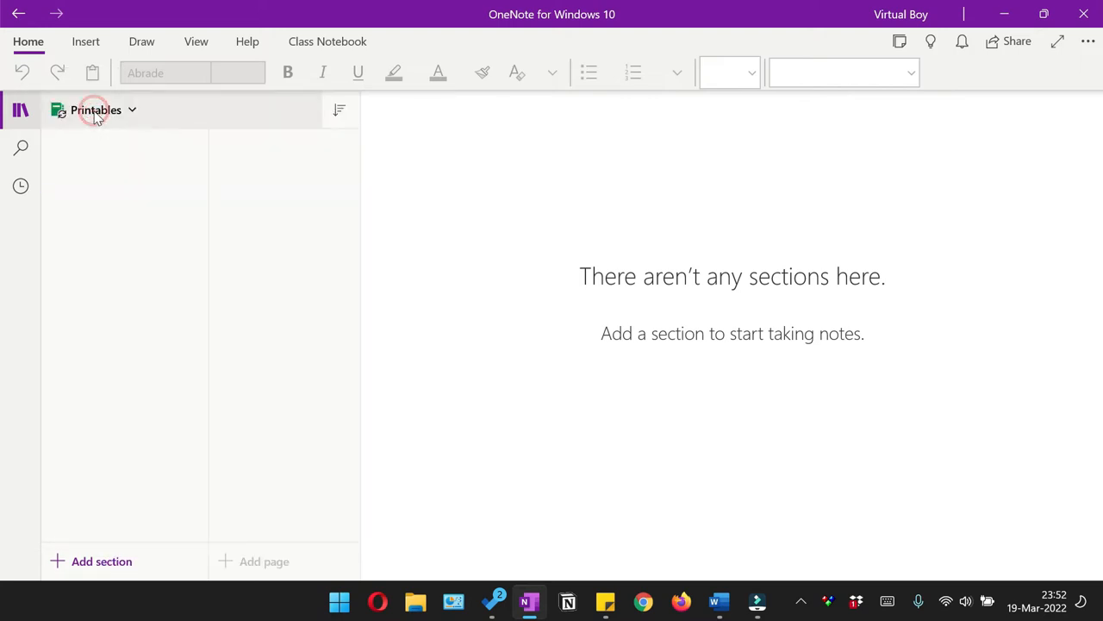
left_click(76, 565)
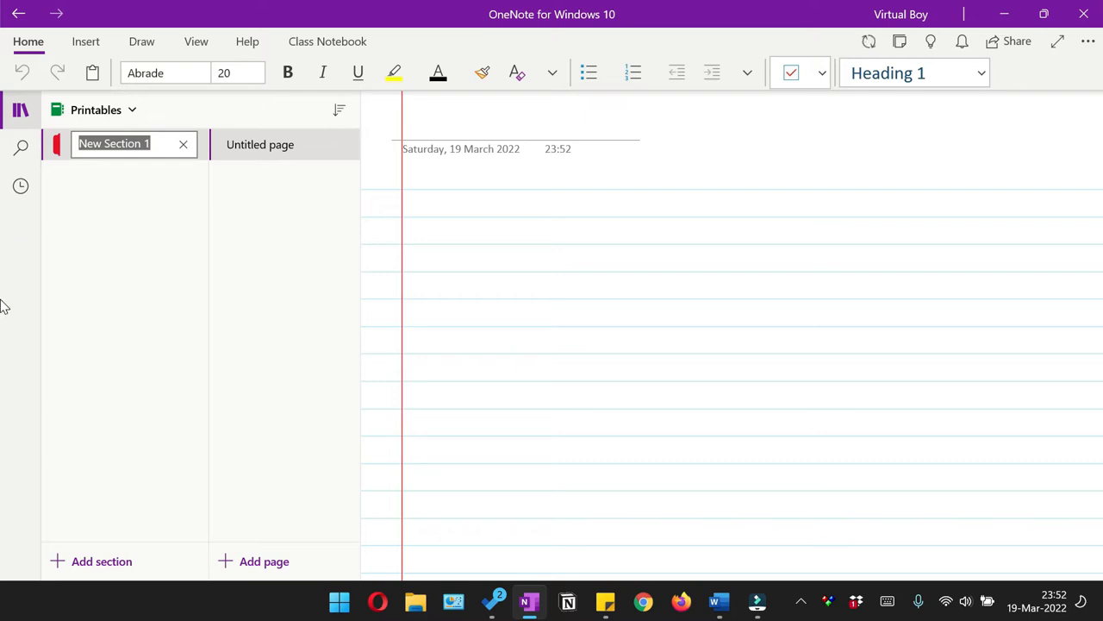
type("Paper Notebook")
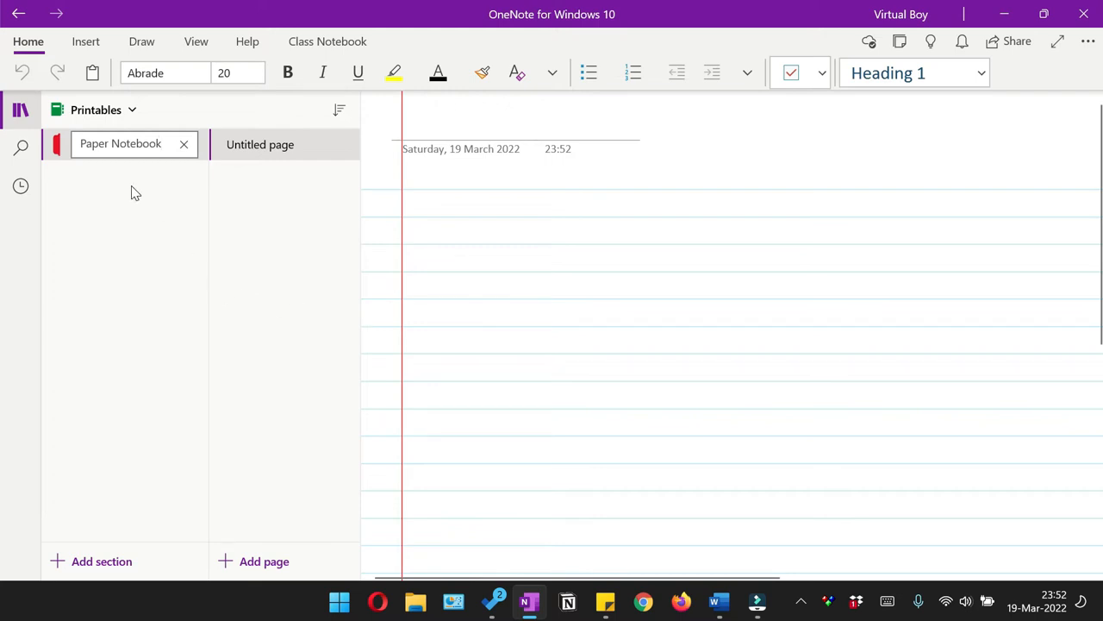
type("s")
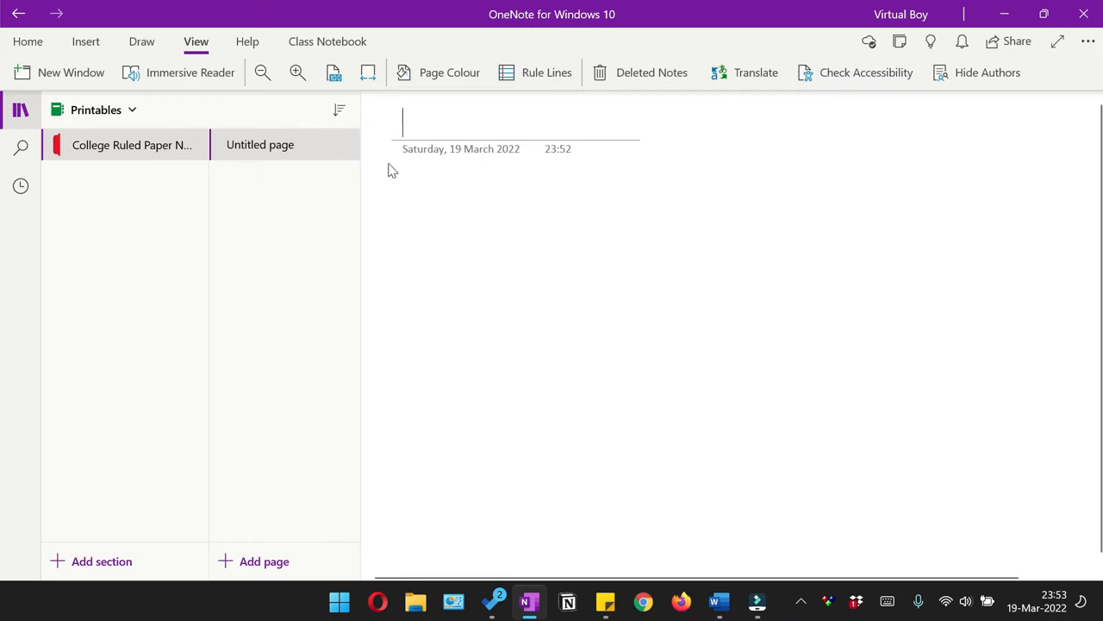
Step: Remove the date and time stamp from the untitled page and apply College Ruled rule lines
left_click(463, 152)
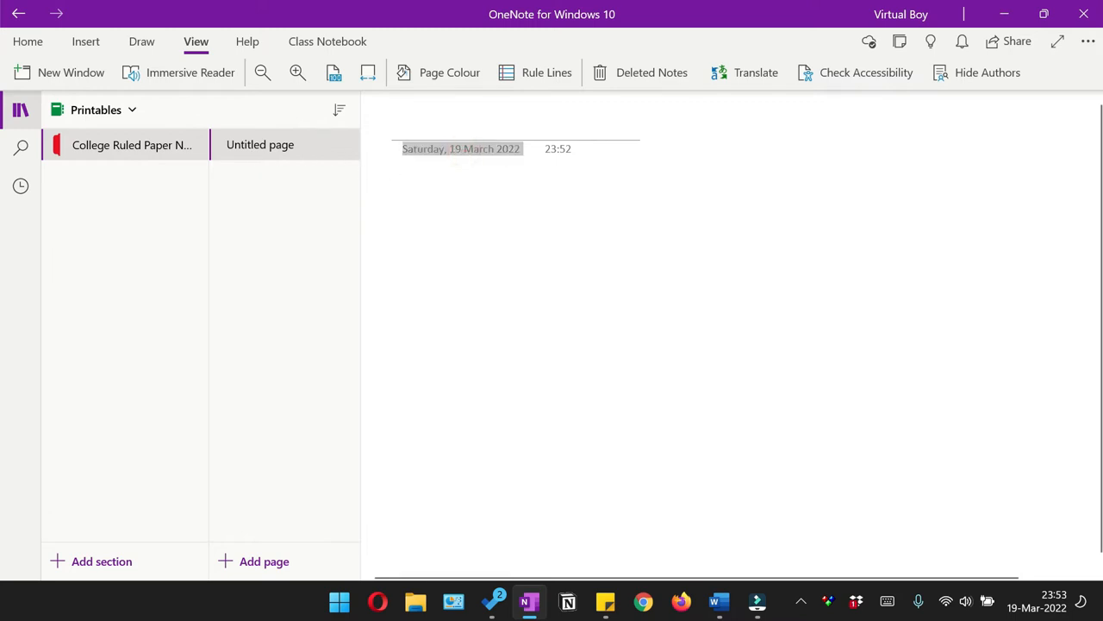
key("Delete")
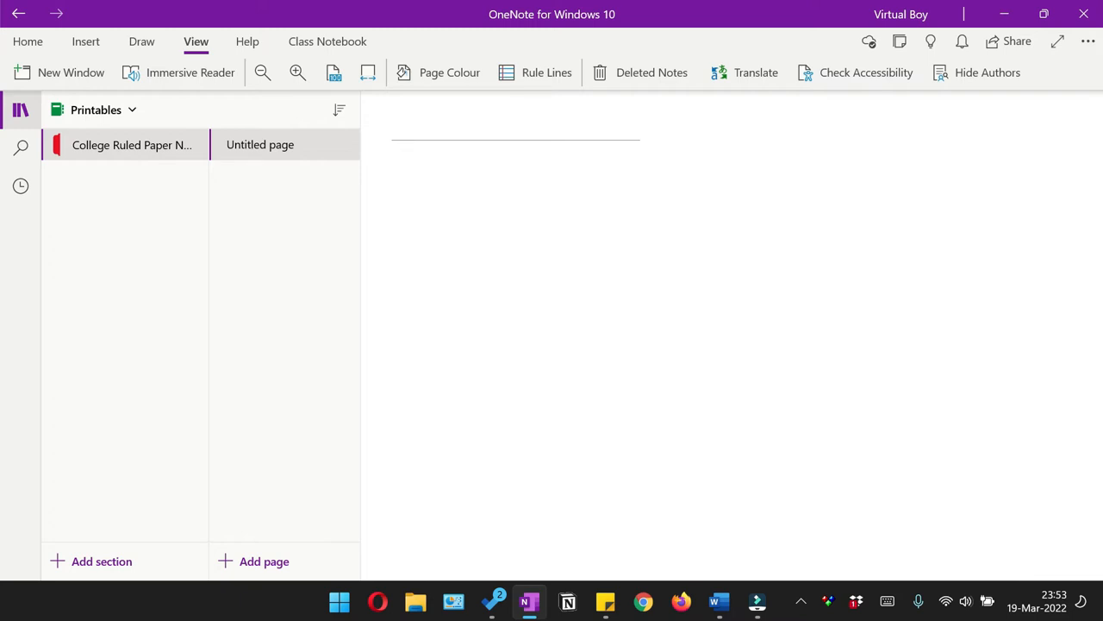
left_click(39, 43)
left_click(181, 46)
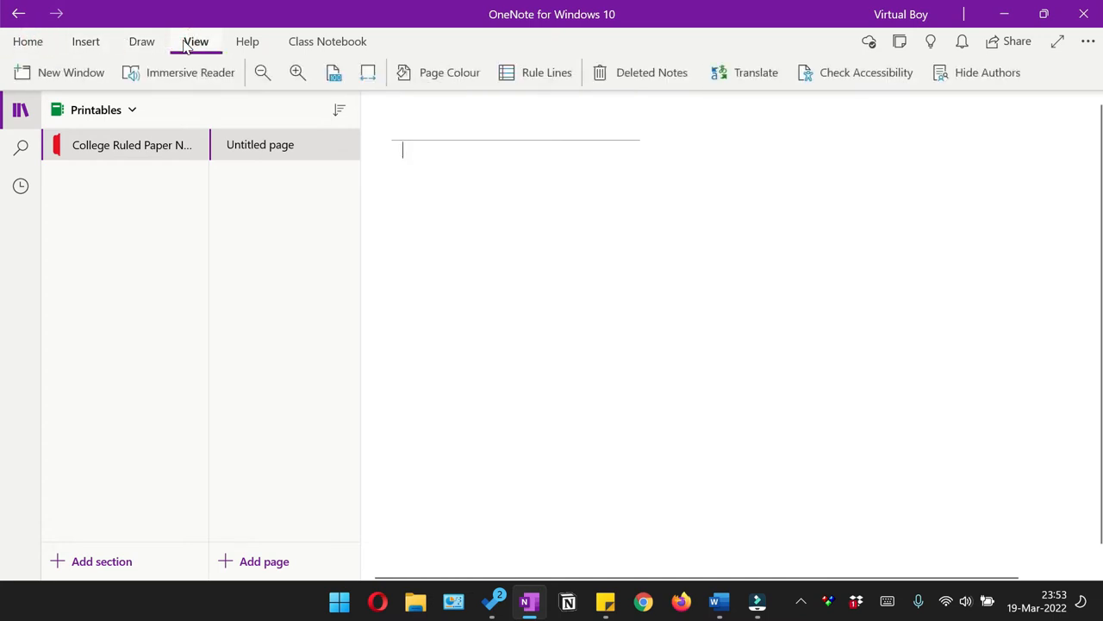
left_click(557, 77)
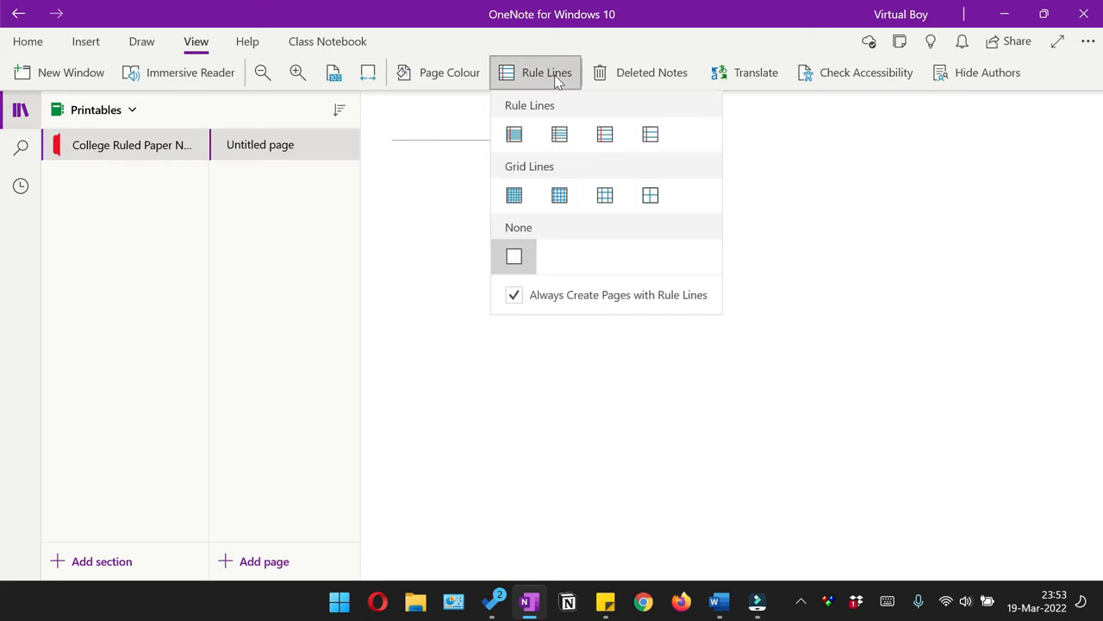
left_click(562, 136)
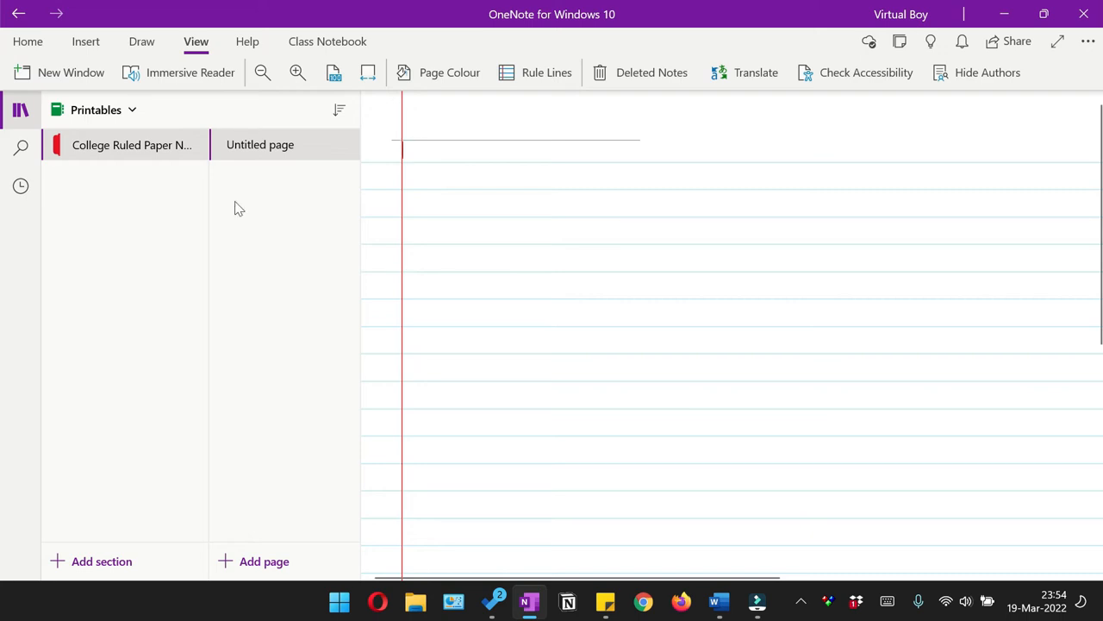
left_click(35, 114)
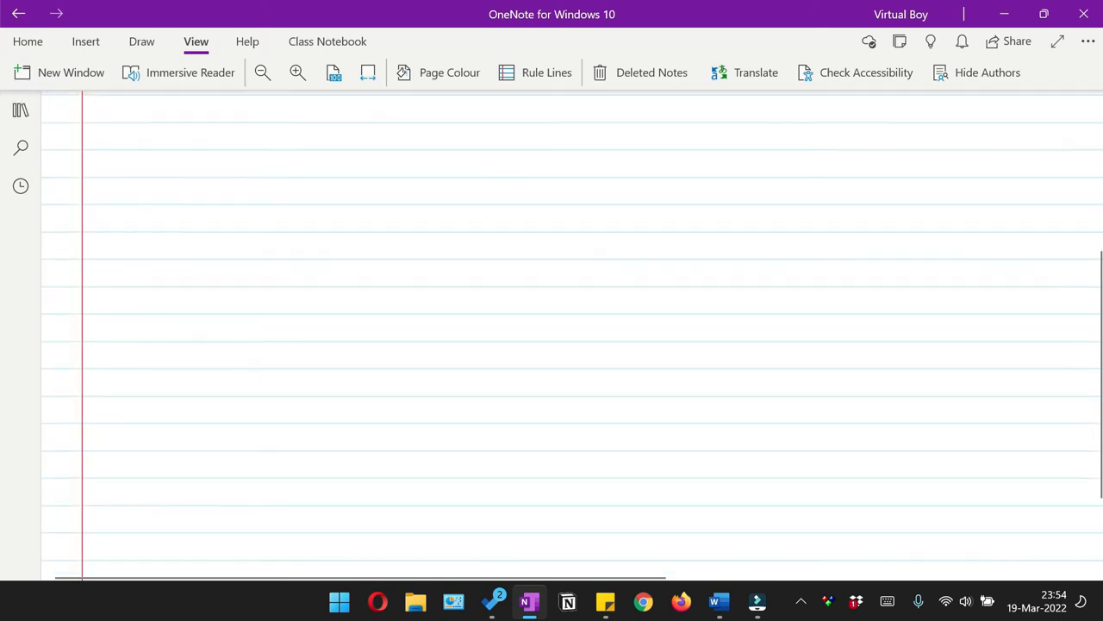
scroll(572, 336, "down", 5)
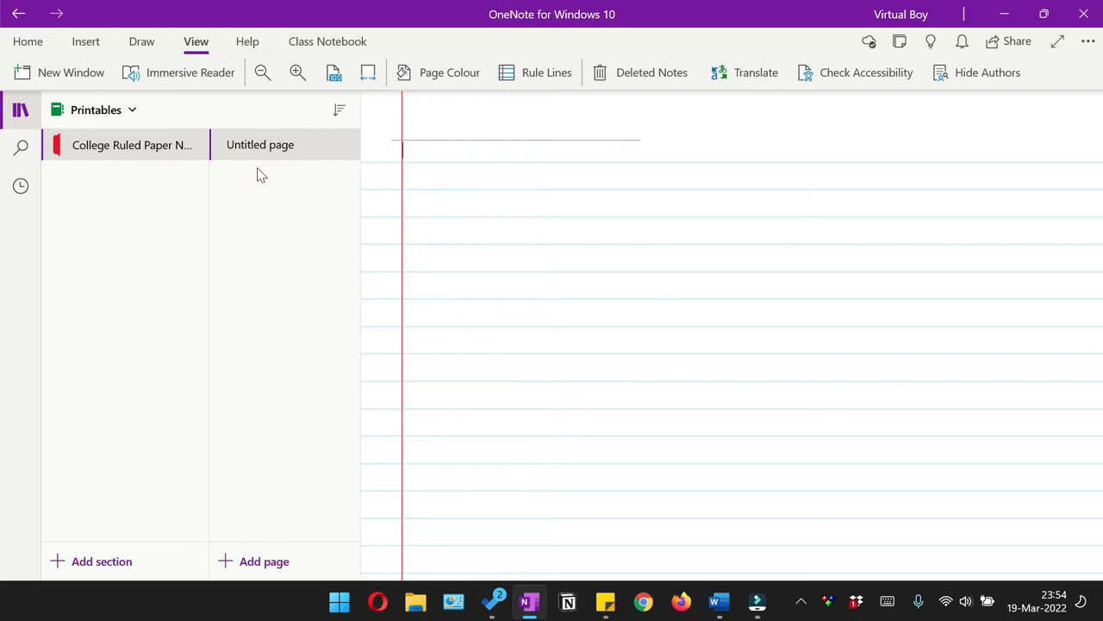
Step: Duplicate the ruled page repeatedly within the section to make 25 identical pages
right_click(261, 144)
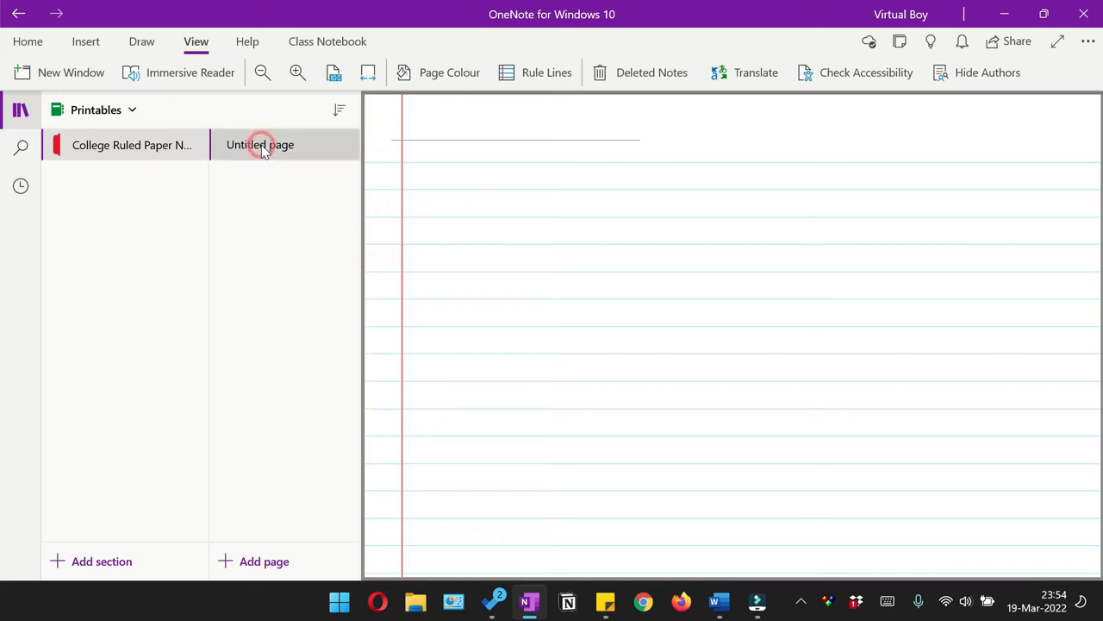
left_click(279, 222)
key("ctrl+n")
key("ctrl+n")
key("ctrl+n")
key("ctrl+n")
key("ctrl+n")
key("ctrl+n")
key("ctrl+n")
key("ctrl+n")
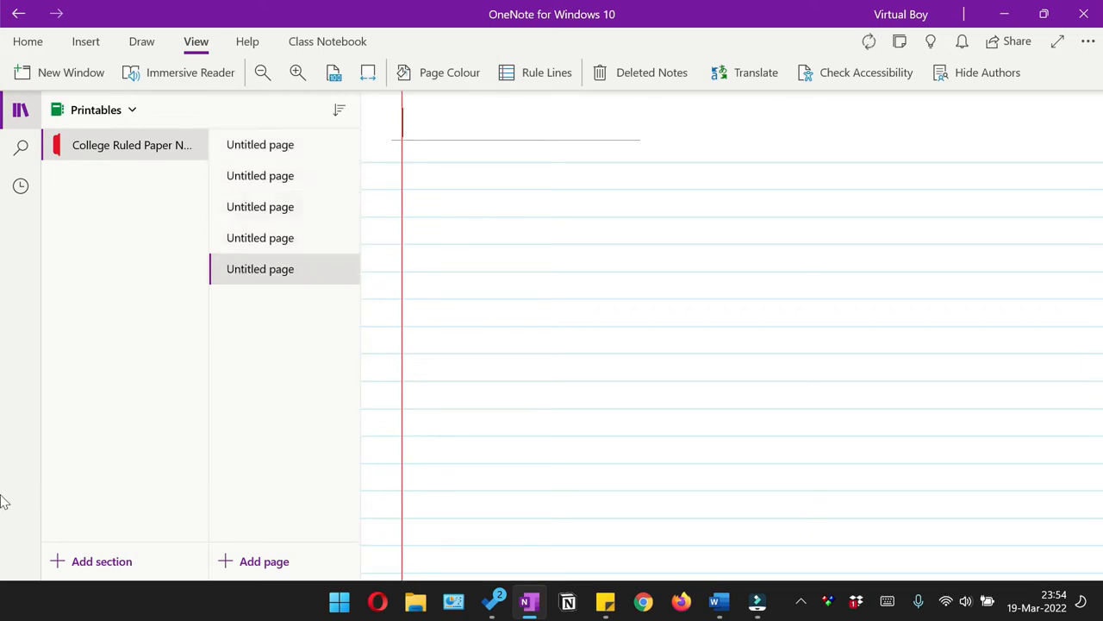
key("ctrl+n")
key("ctrl+n")
key("ctrl+n")
key("ctrl+n")
key("ctrl+n")
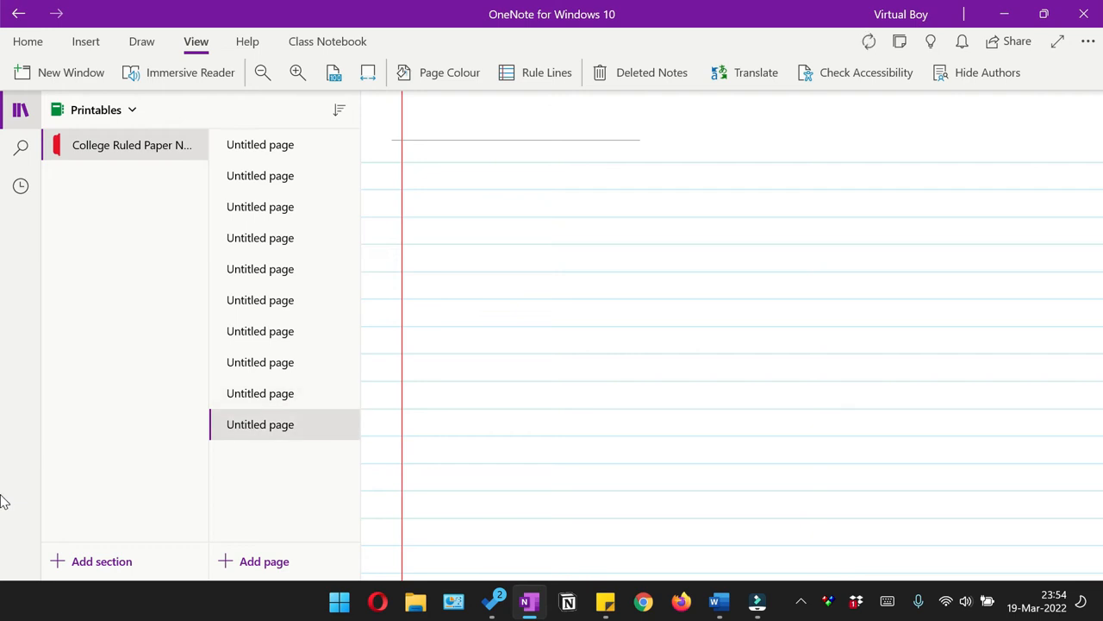
key("ctrl+n")
key("ctrl+n")
key("ctrl+n")
key("ctrl+n")
key("ctrl+n")
key("ctrl+n")
key("ctrl+n")
key("ctrl+n")
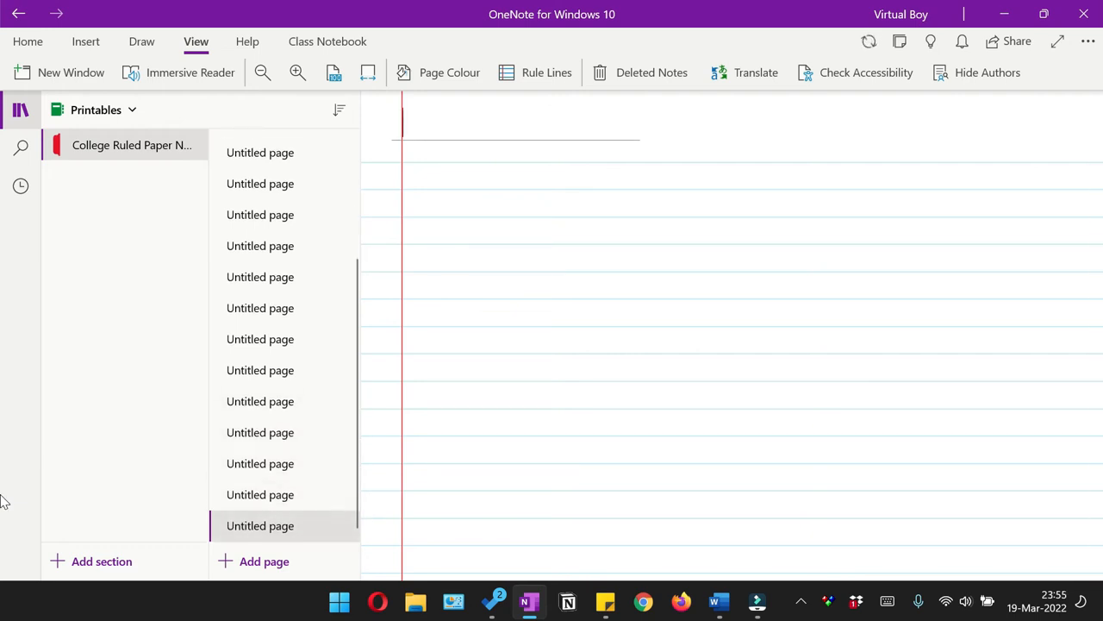
key("ctrl+n")
key("ctrl+n")
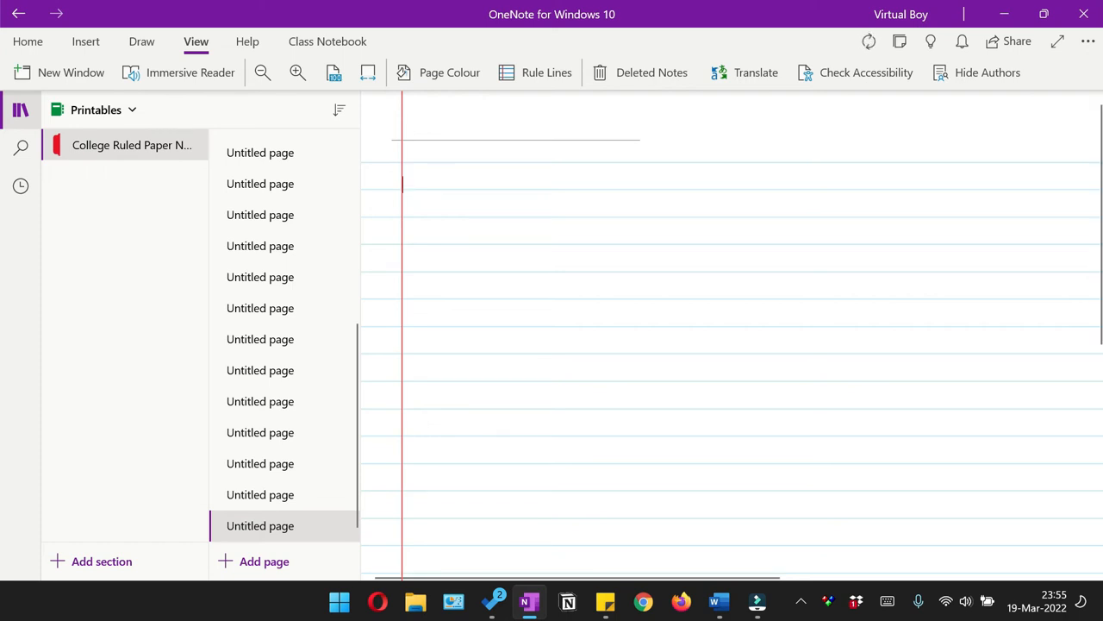
Step: Open the print settings and choose Microsoft Print to PDF as the printer with Portrait orientation
left_click(20, 110)
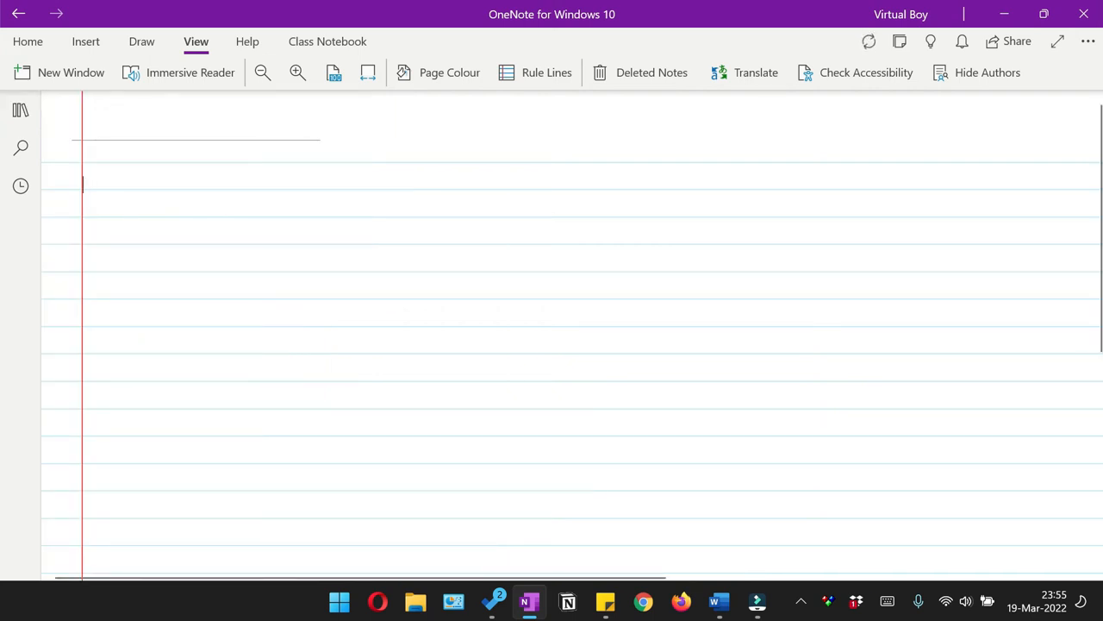
left_click(1093, 43)
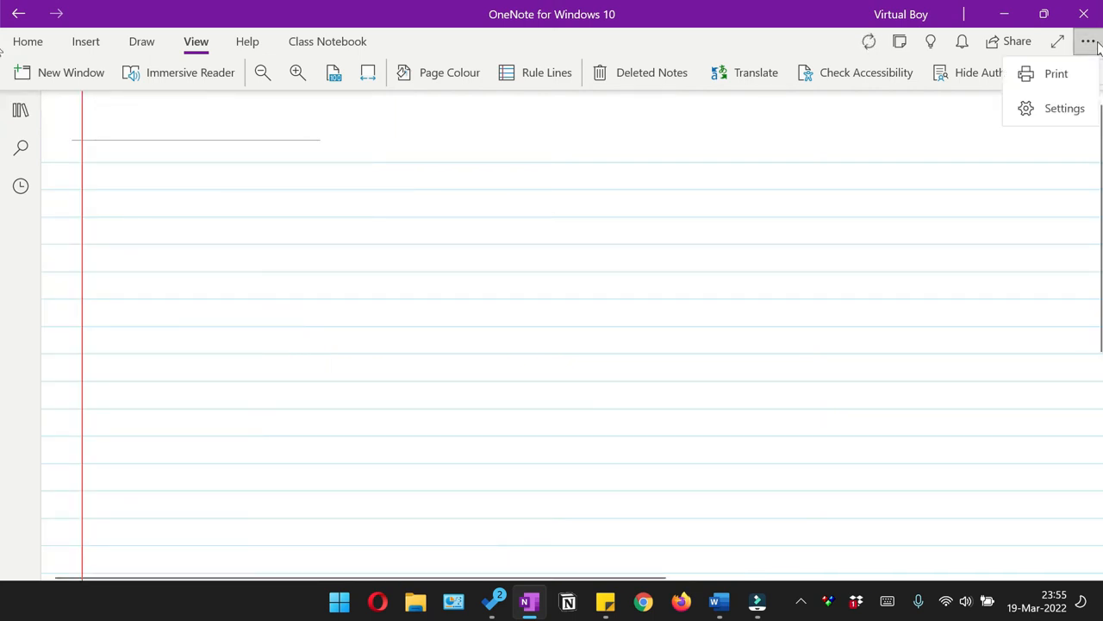
left_click(1058, 76)
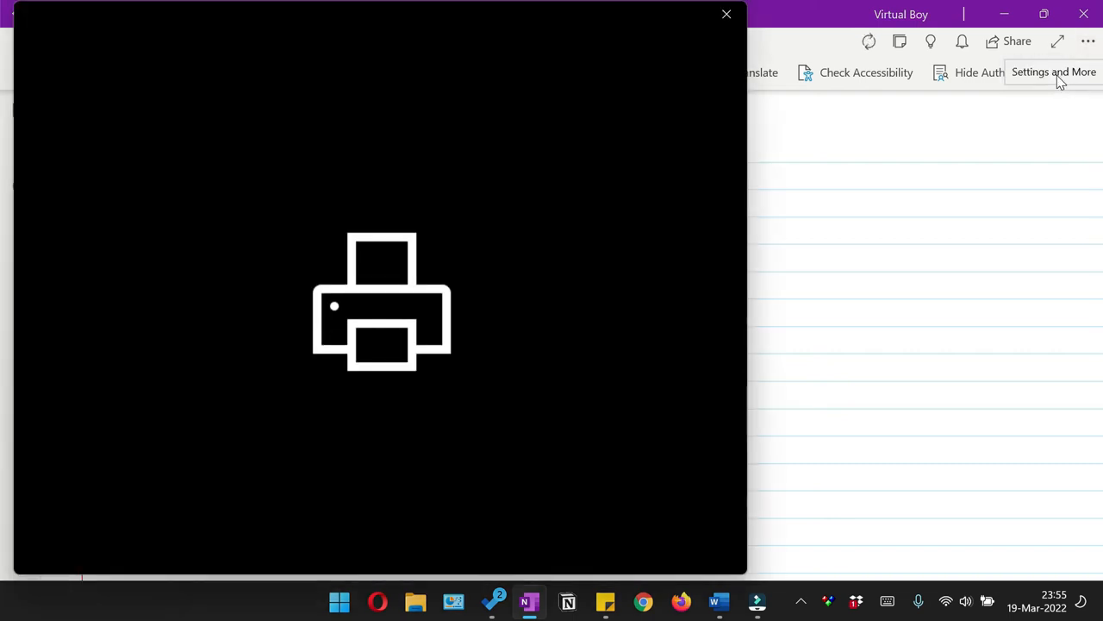
left_click(165, 81)
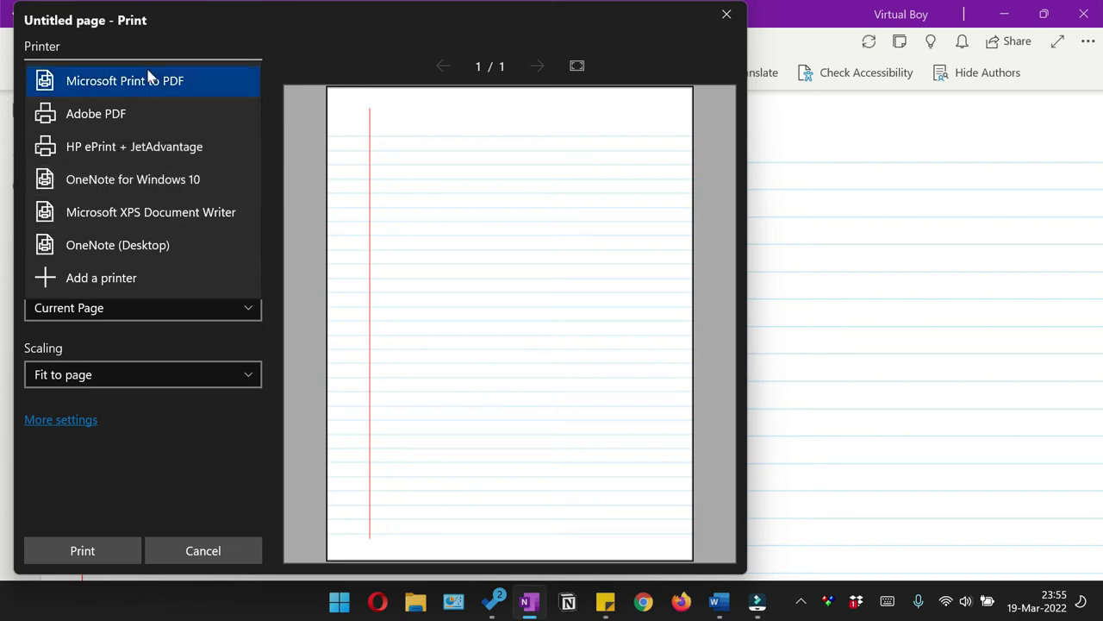
left_click(152, 88)
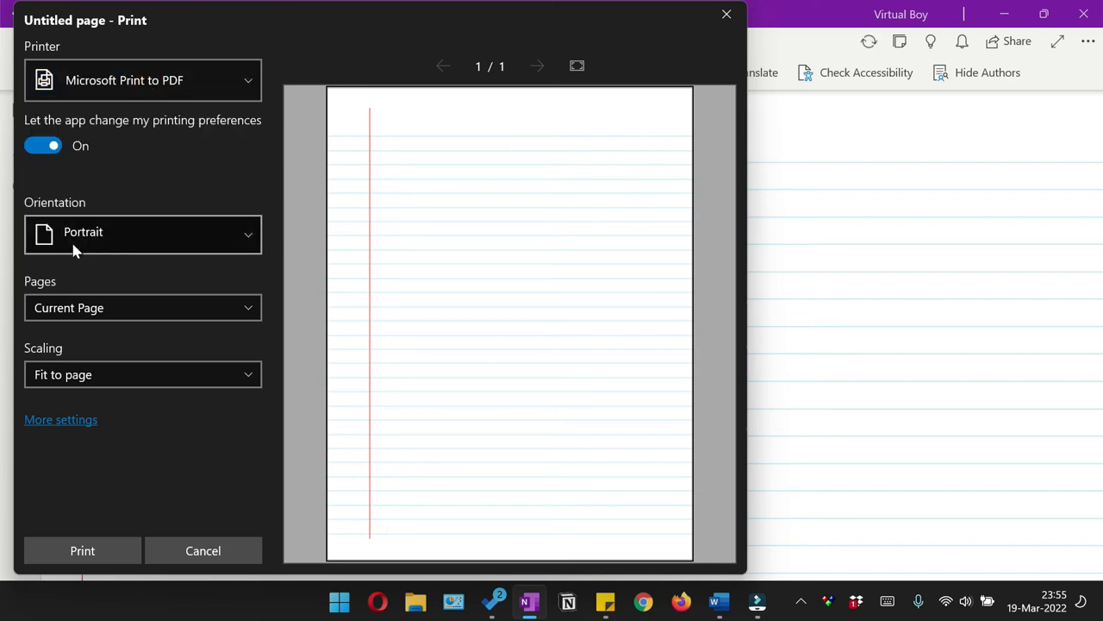
left_click(120, 241)
left_click(118, 229)
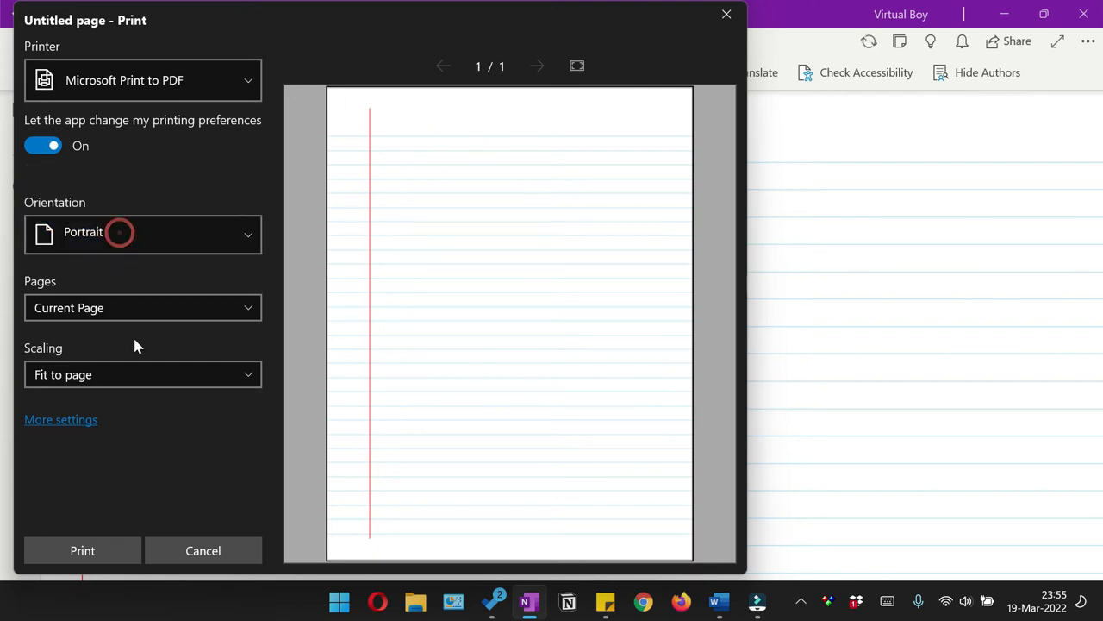
left_click(94, 315)
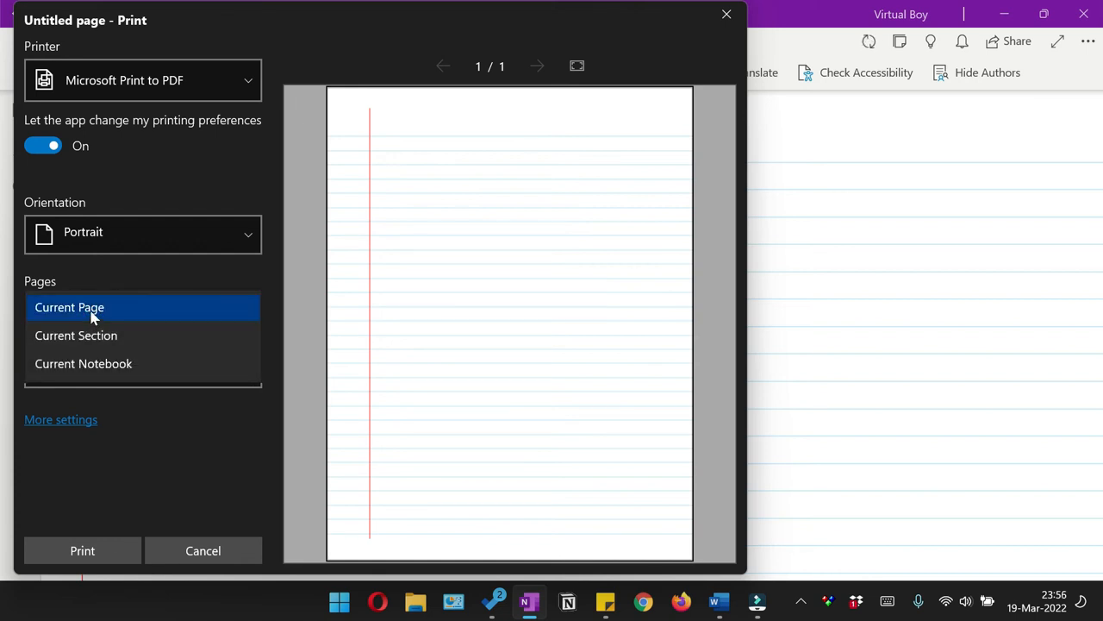
left_click(91, 315)
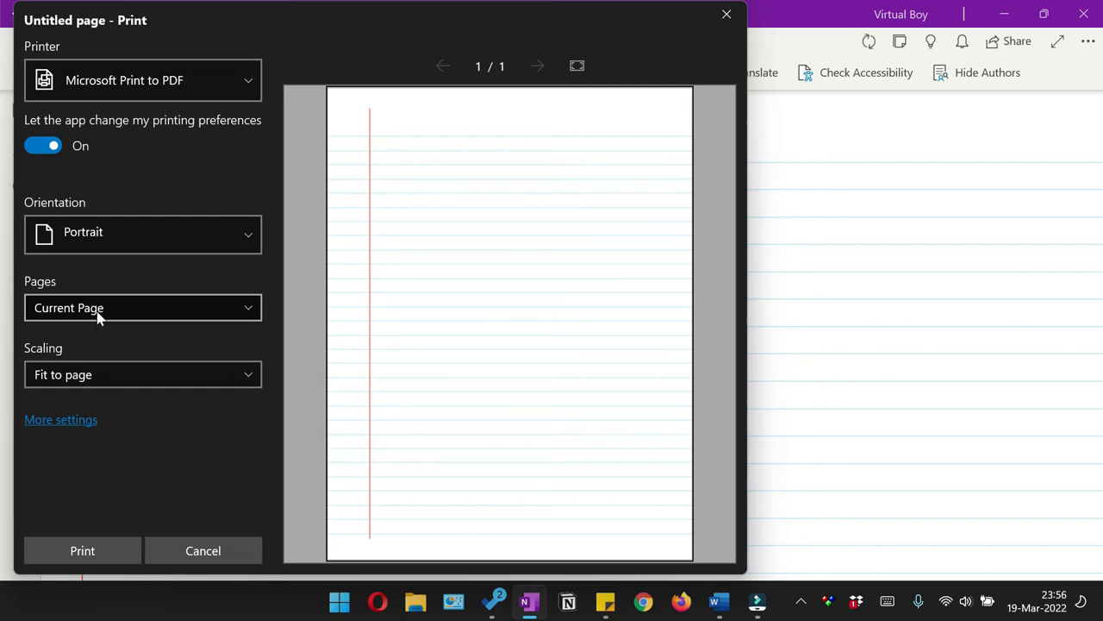
left_click(97, 316)
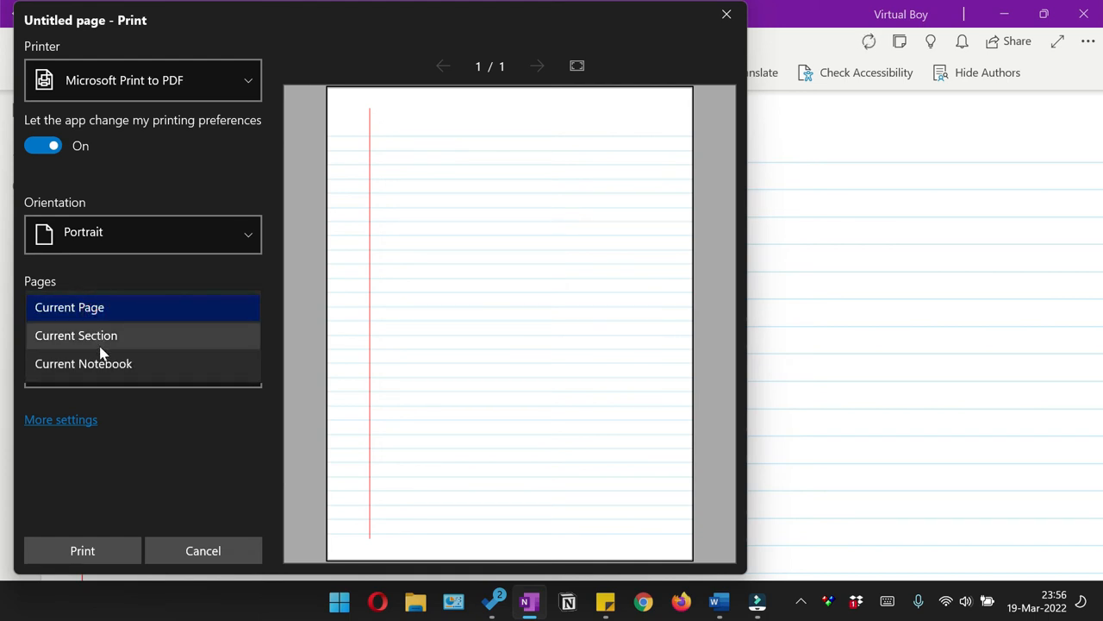
left_click(100, 338)
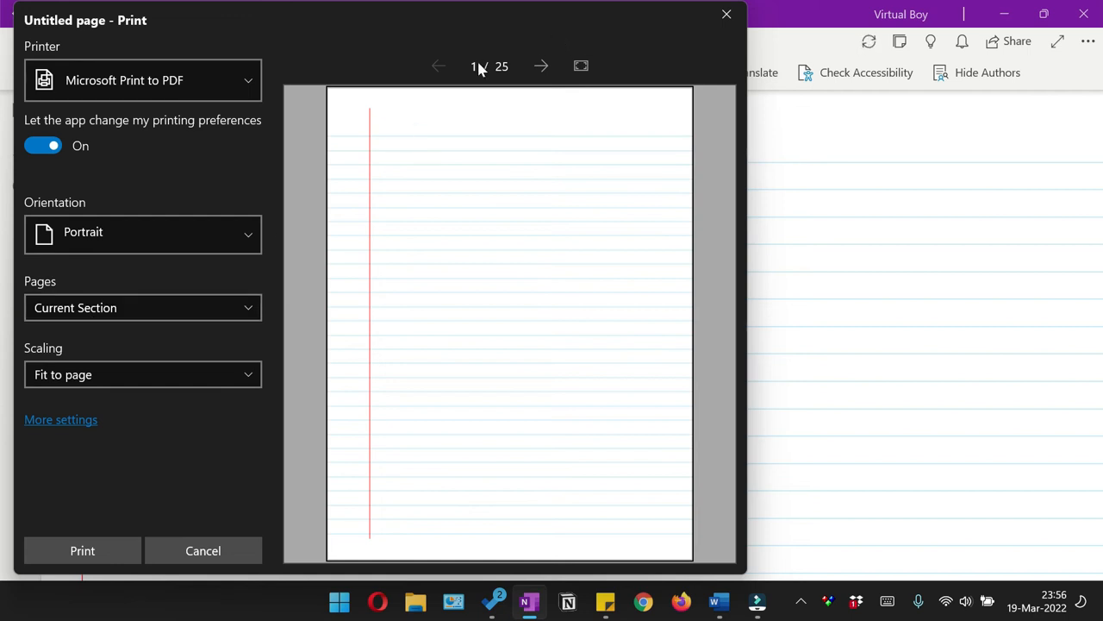
left_click(113, 315)
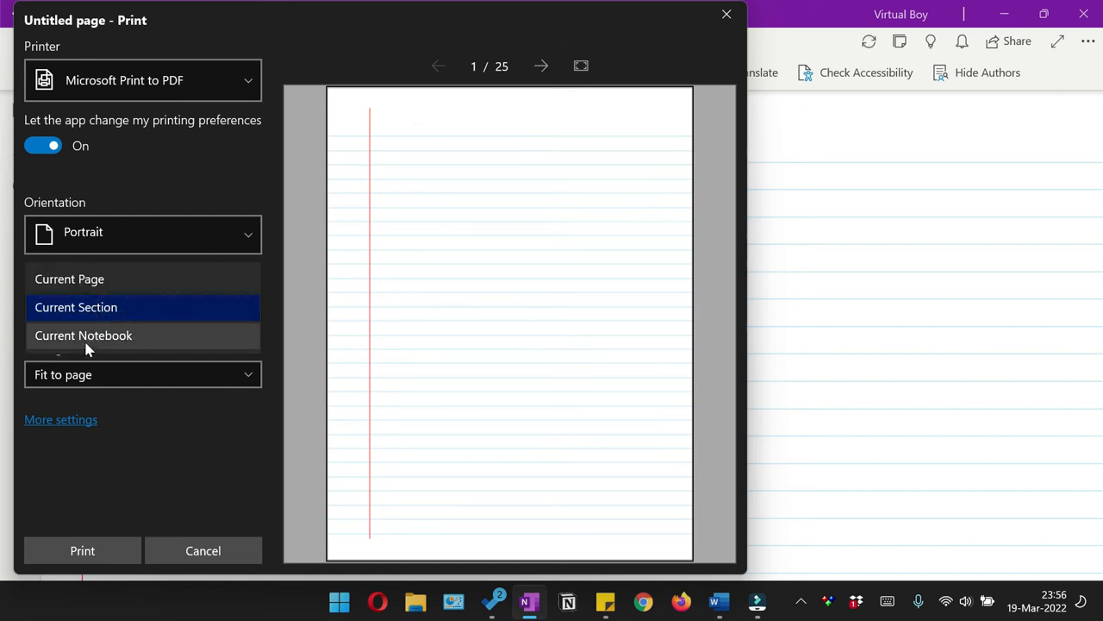
left_click(80, 283)
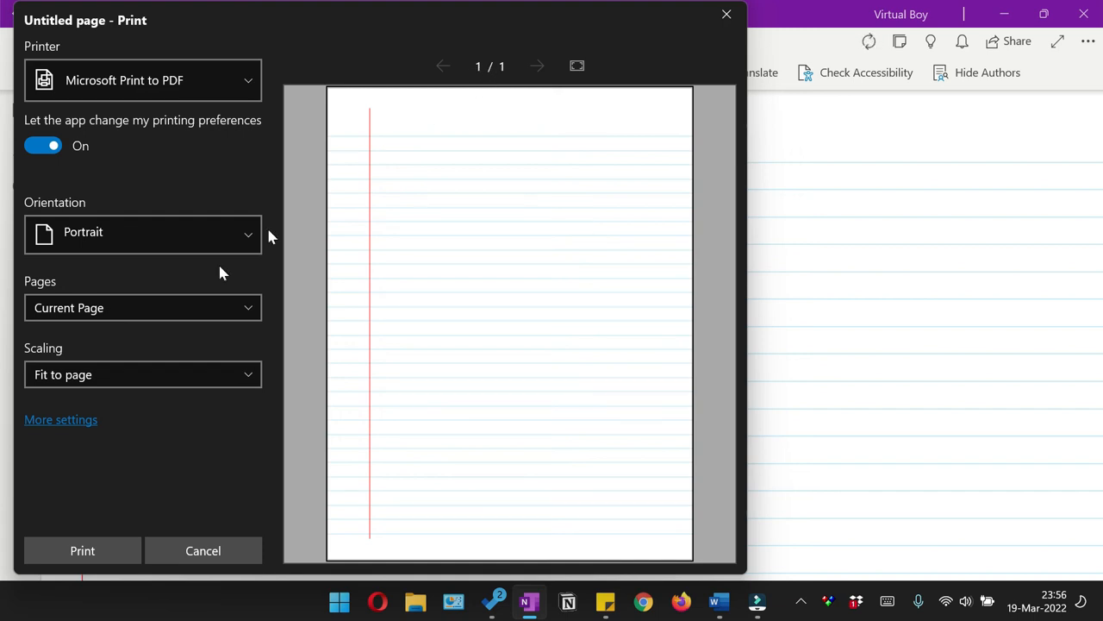
Step: Set the print range to Current Section and the paper size to A4
left_click(120, 308)
left_click(77, 334)
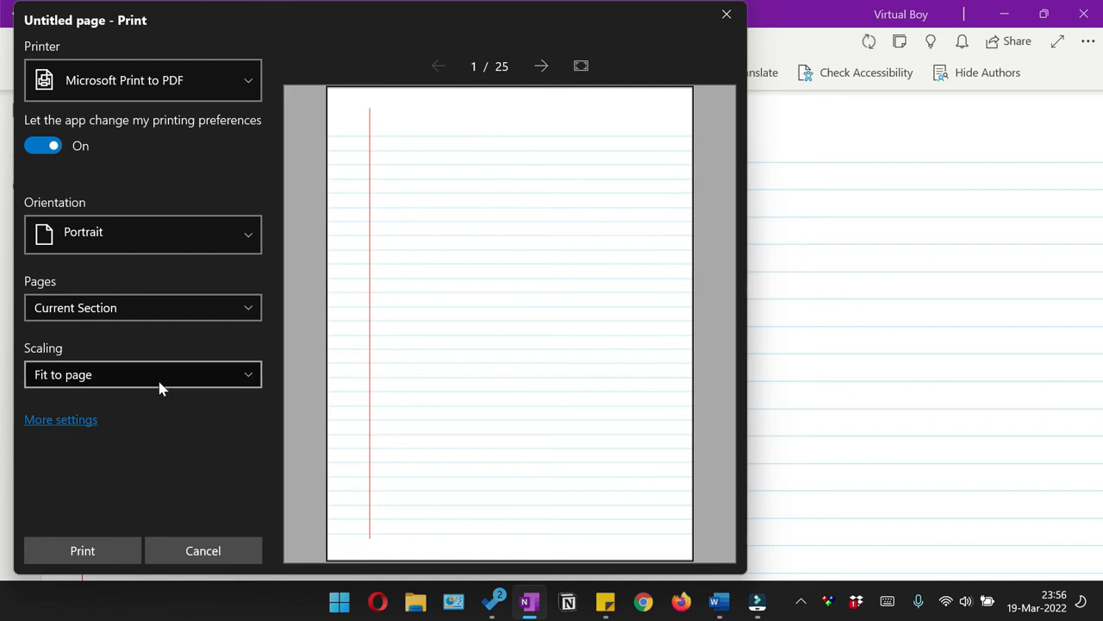
left_click(49, 419)
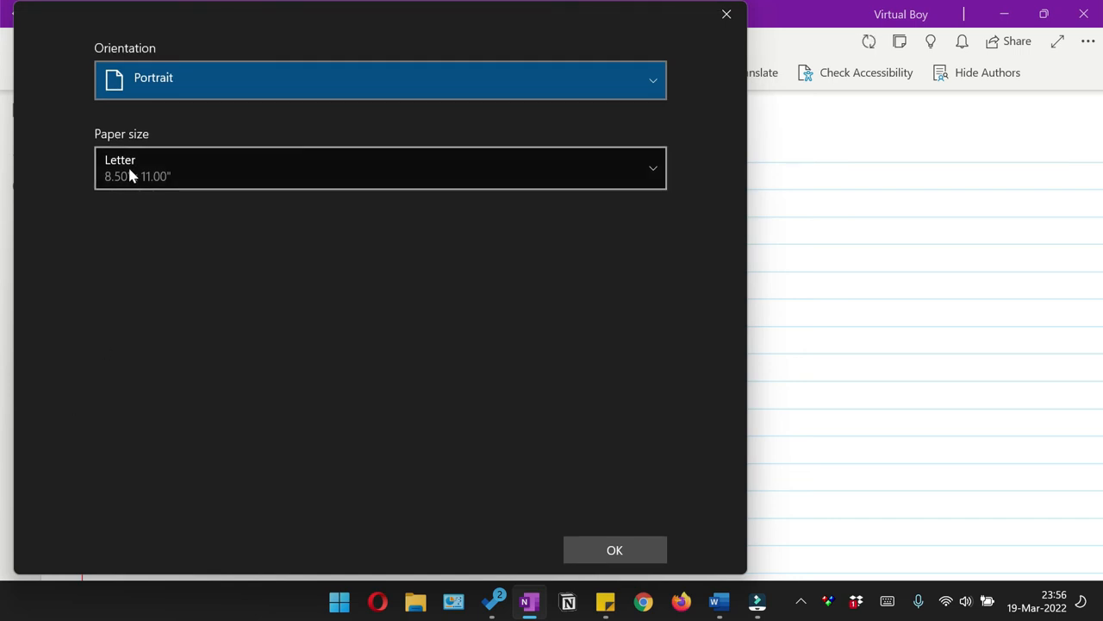
left_click(184, 177)
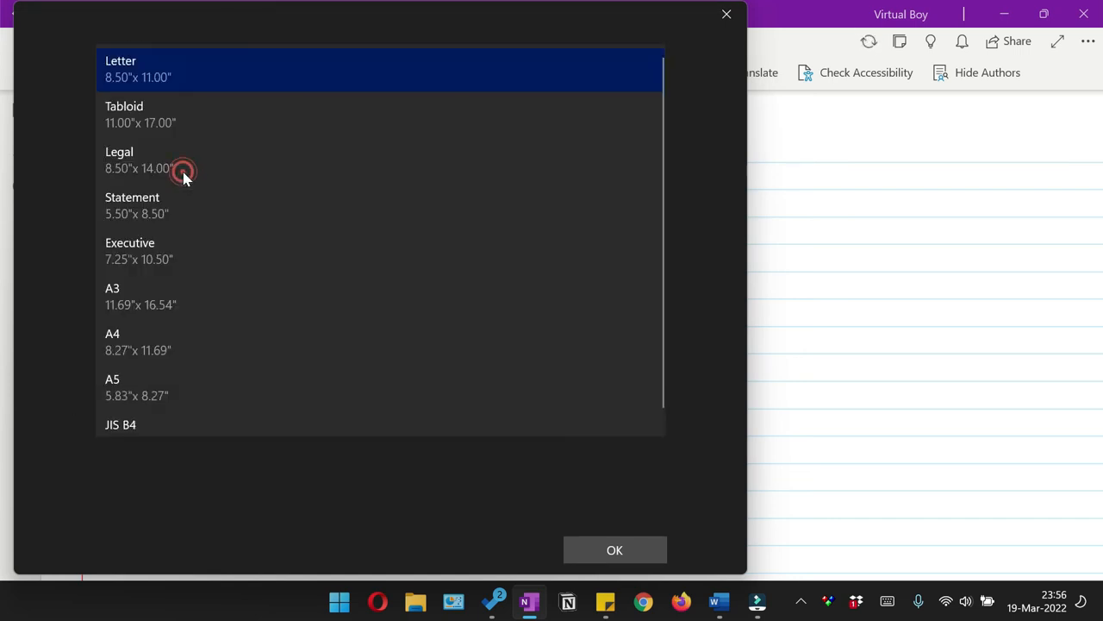
left_click(123, 339)
left_click(135, 174)
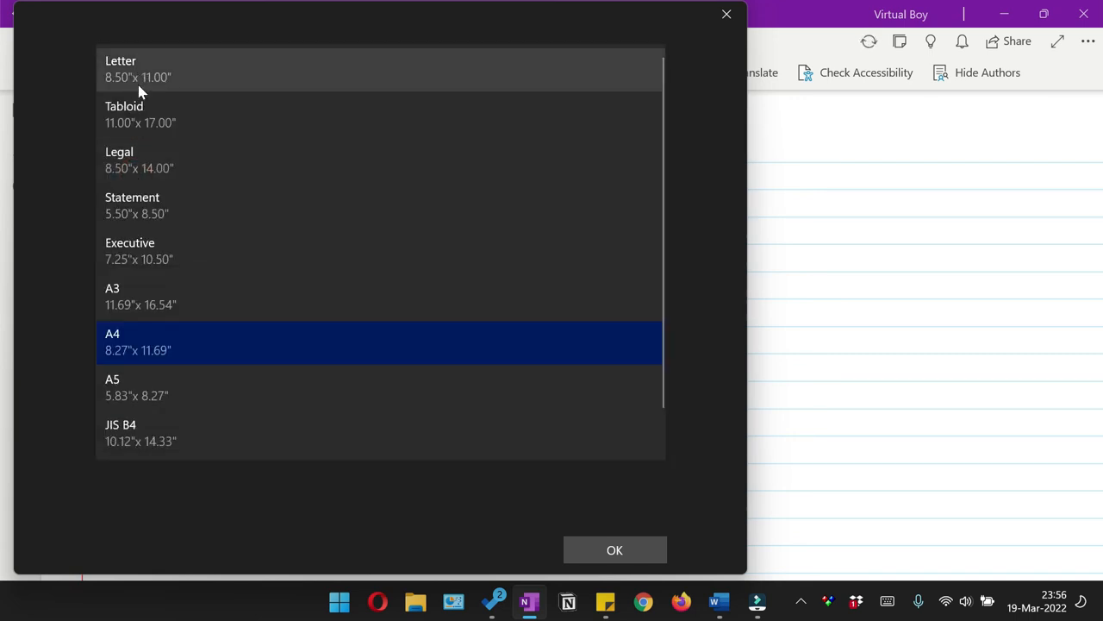
left_click(139, 336)
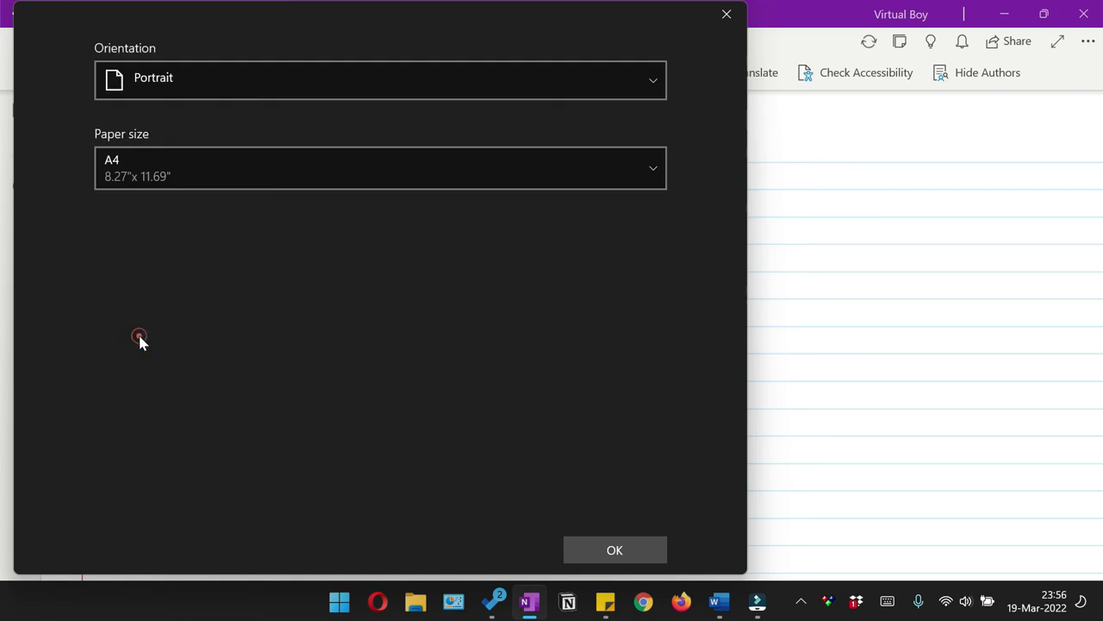
left_click(613, 551)
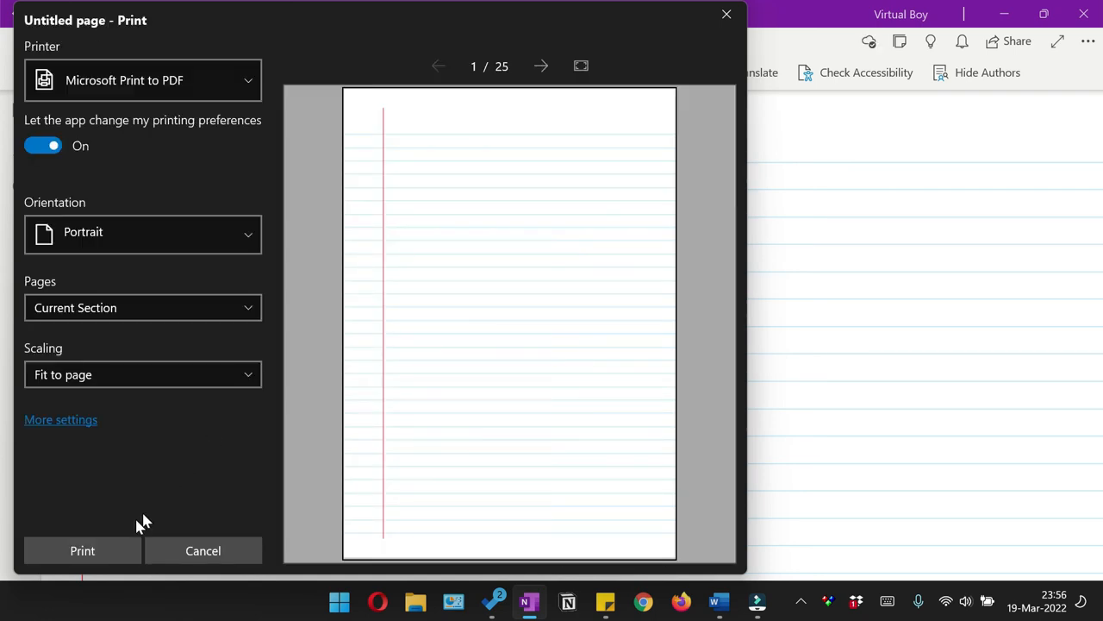
Step: Print the section to a PDF file named 25 Pages College Ruled Paper Notebook on the Desktop
left_click(90, 553)
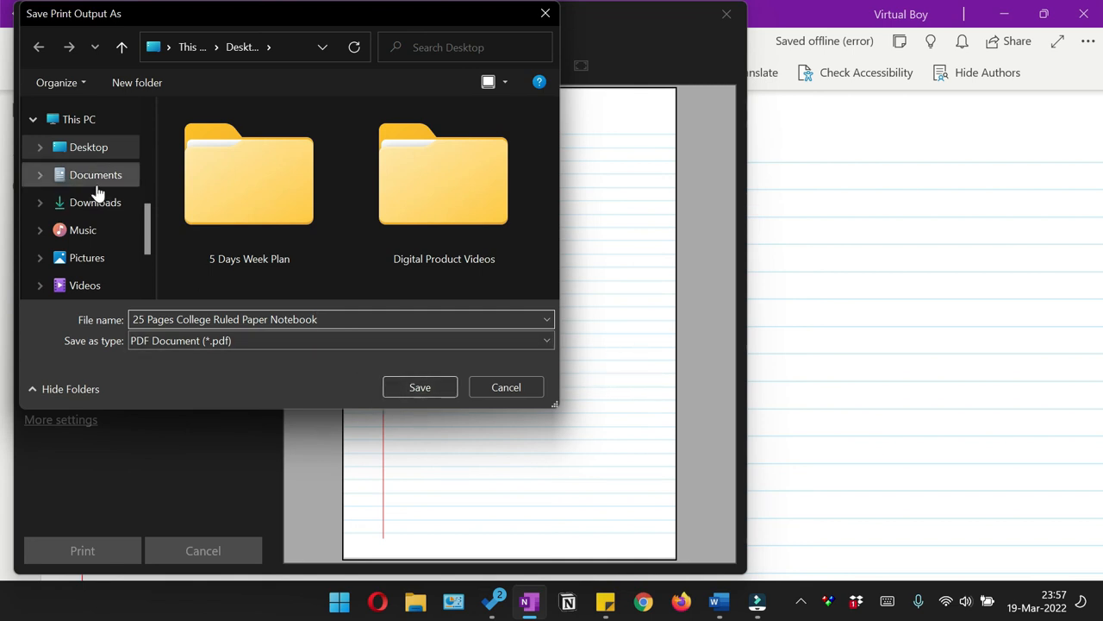
left_click(408, 387)
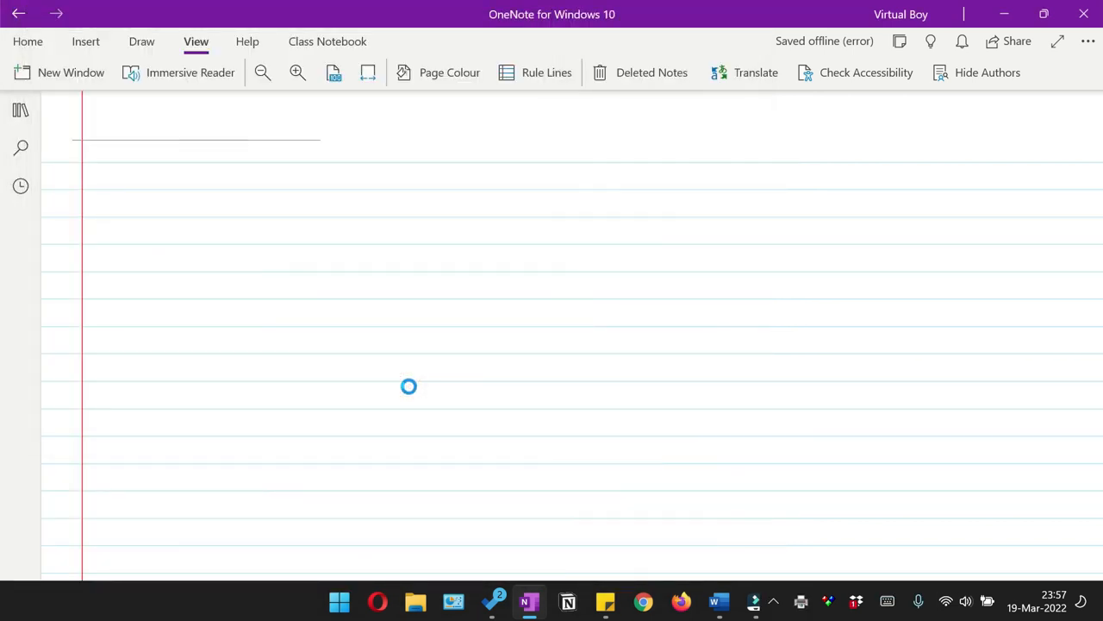
Step: Switch to the saved PDF in Adobe Acrobat Pro and review its pages at full-page view and as thumbnails
left_click(1006, 16)
scroll(420, 328, "down", 1)
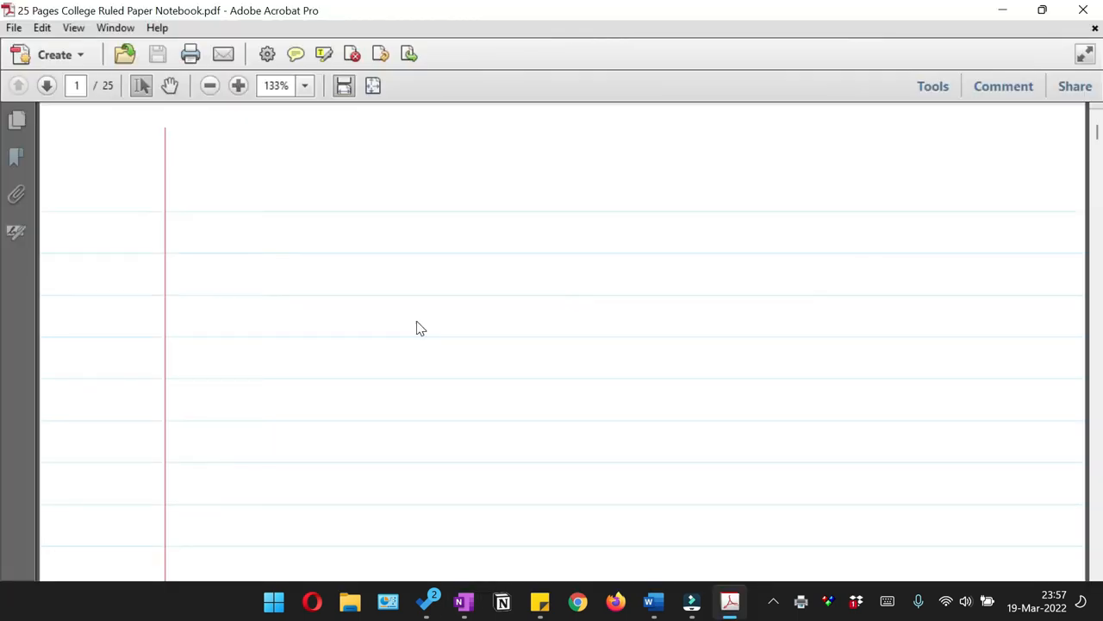
scroll(416, 325, "up", 1)
left_click(373, 85)
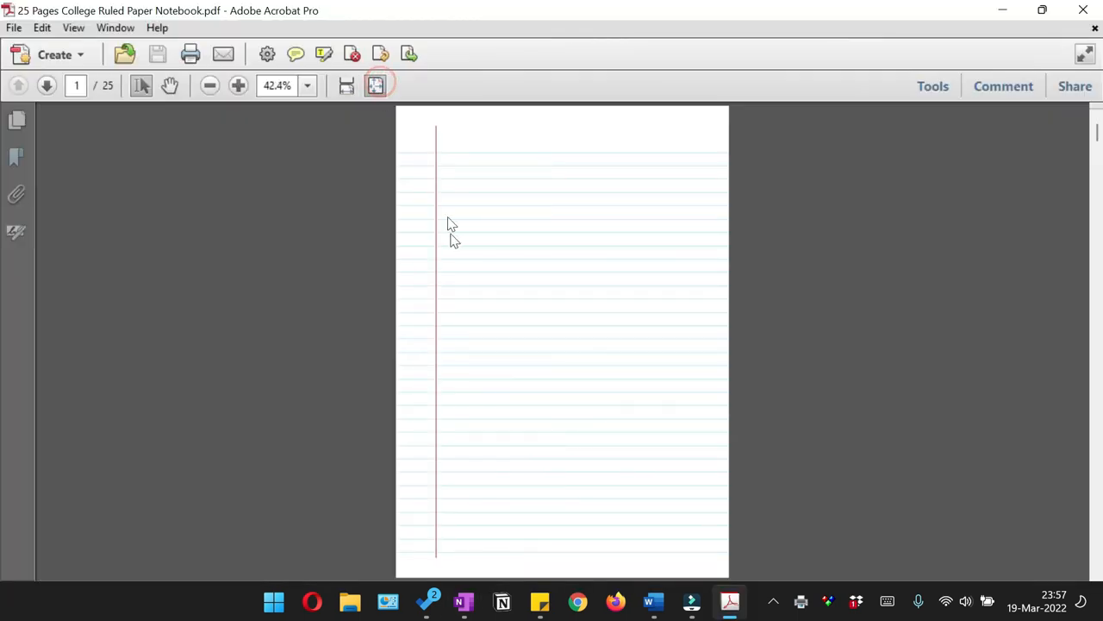
left_click(33, 124)
scroll(135, 368, "down", 4)
scroll(551, 317, "down", 8)
scroll(135, 353, "down", 6)
scroll(133, 349, "down", 10)
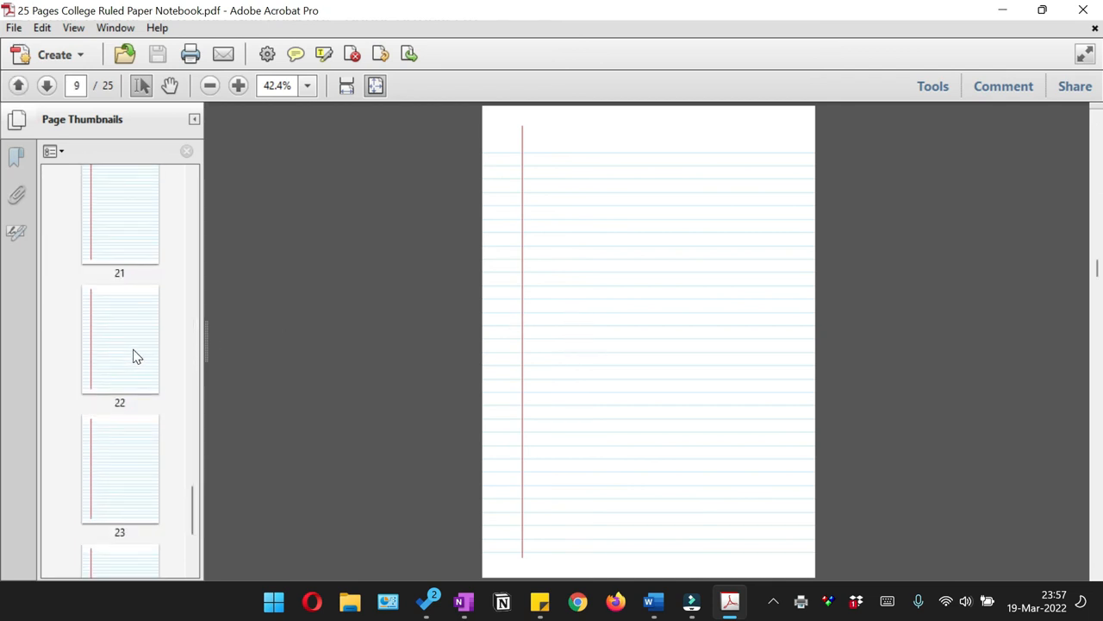
left_click(593, 291)
left_click(195, 121)
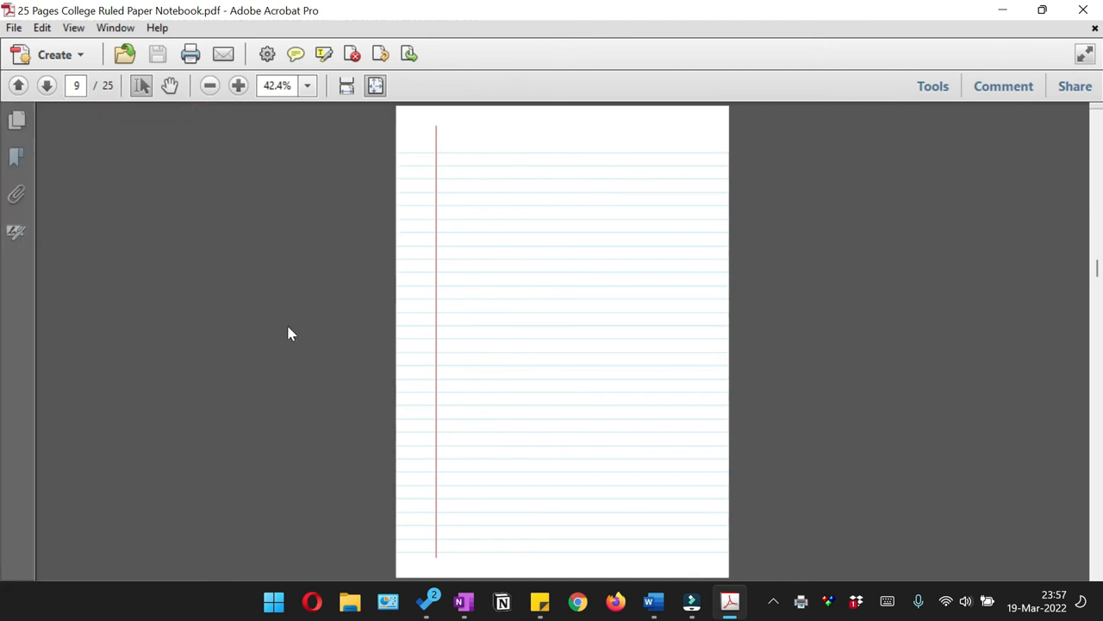